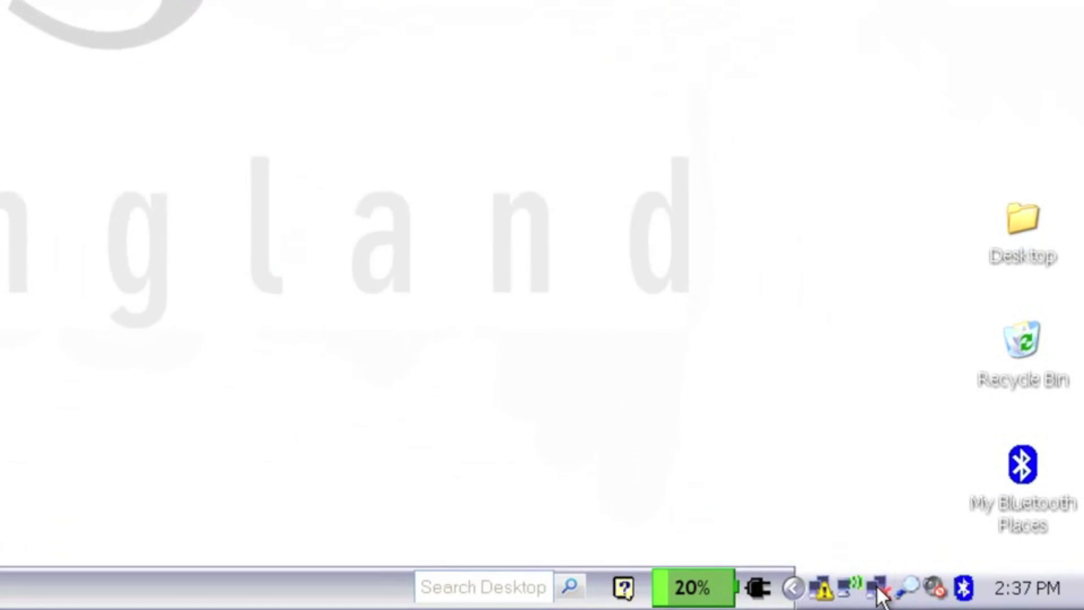
- Open the Internet Protocol (TCP/IP) Properties of the Local Area Connection
right_click(880, 593)
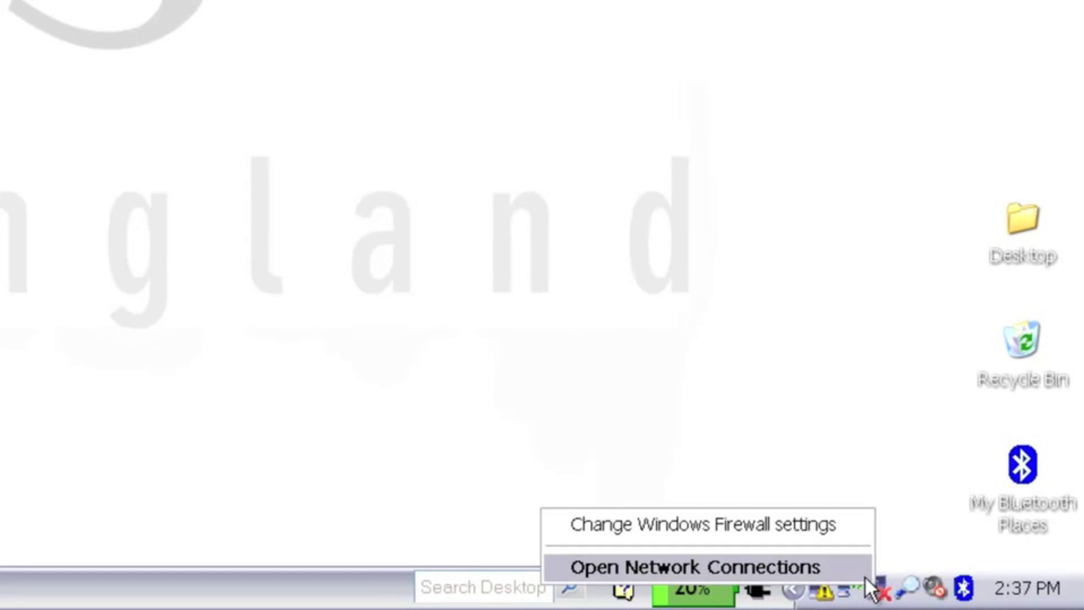
click(862, 568)
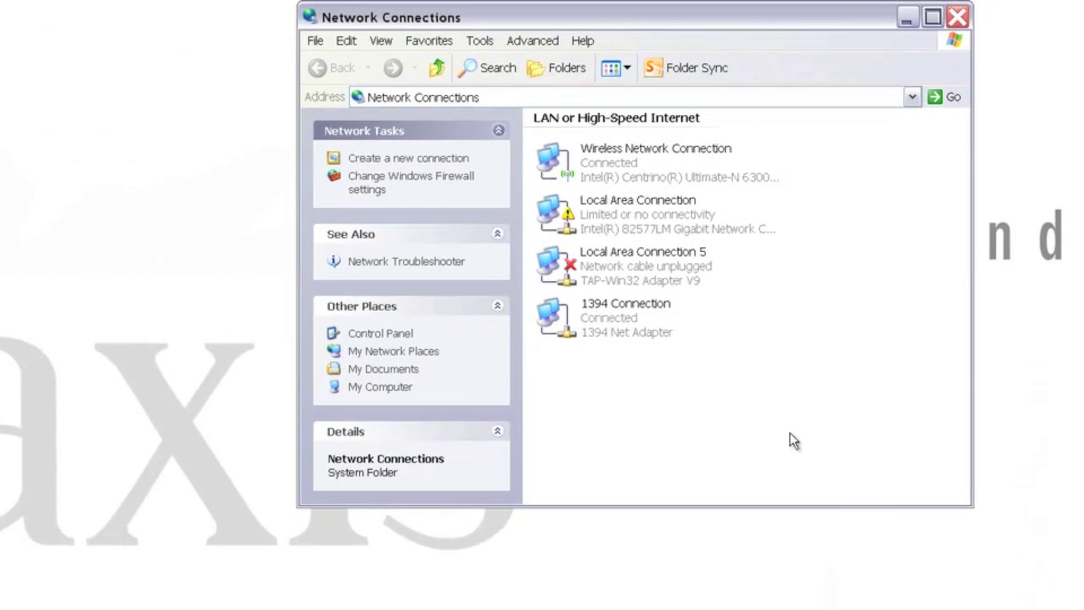
click(612, 208)
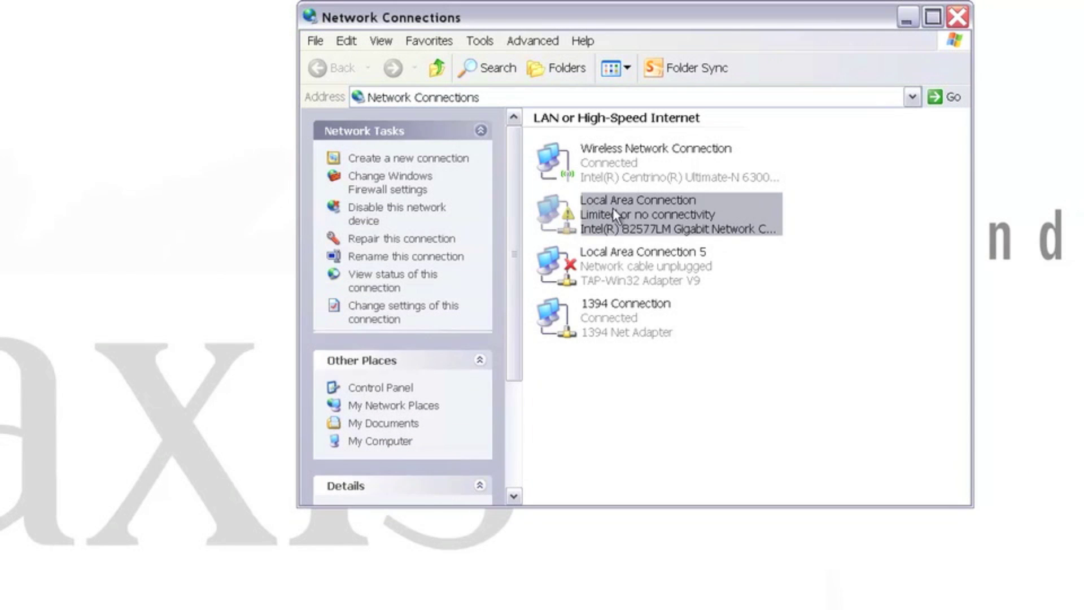
right_click(612, 207)
click(680, 375)
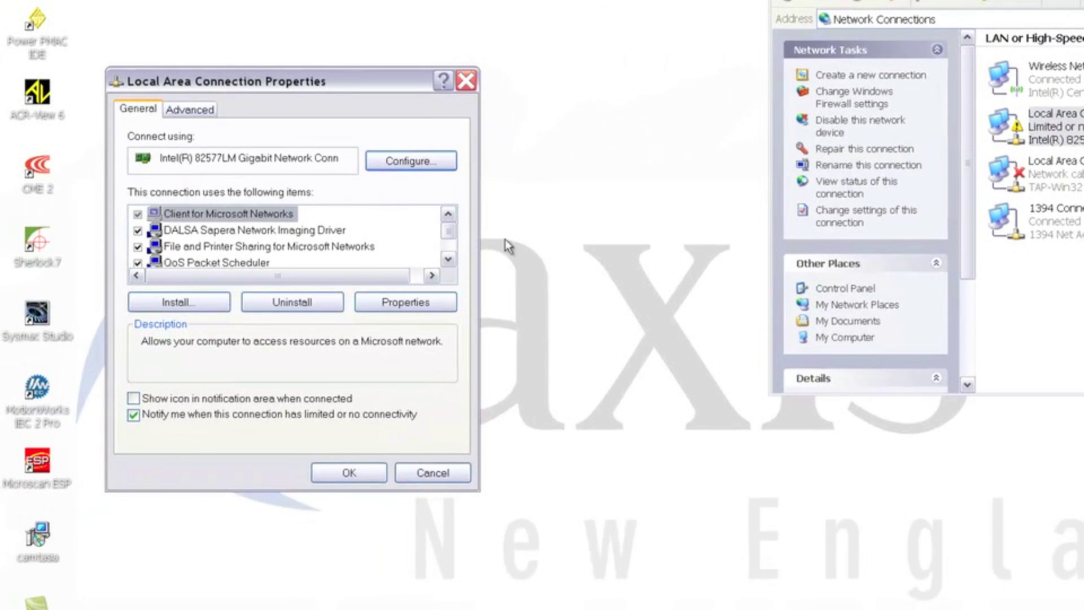
drag(450, 231, 452, 239)
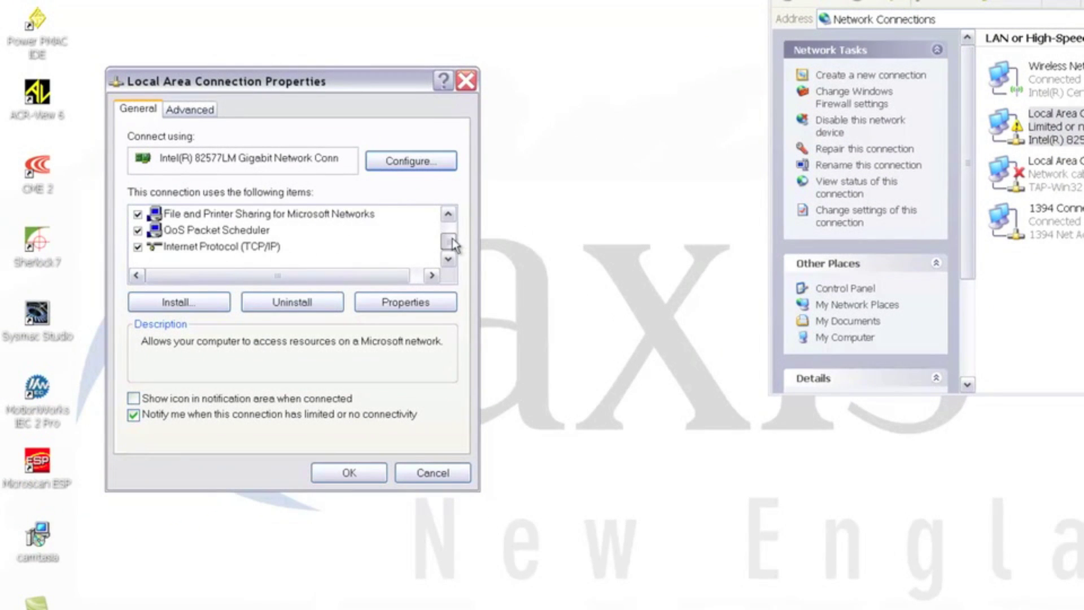
click(274, 247)
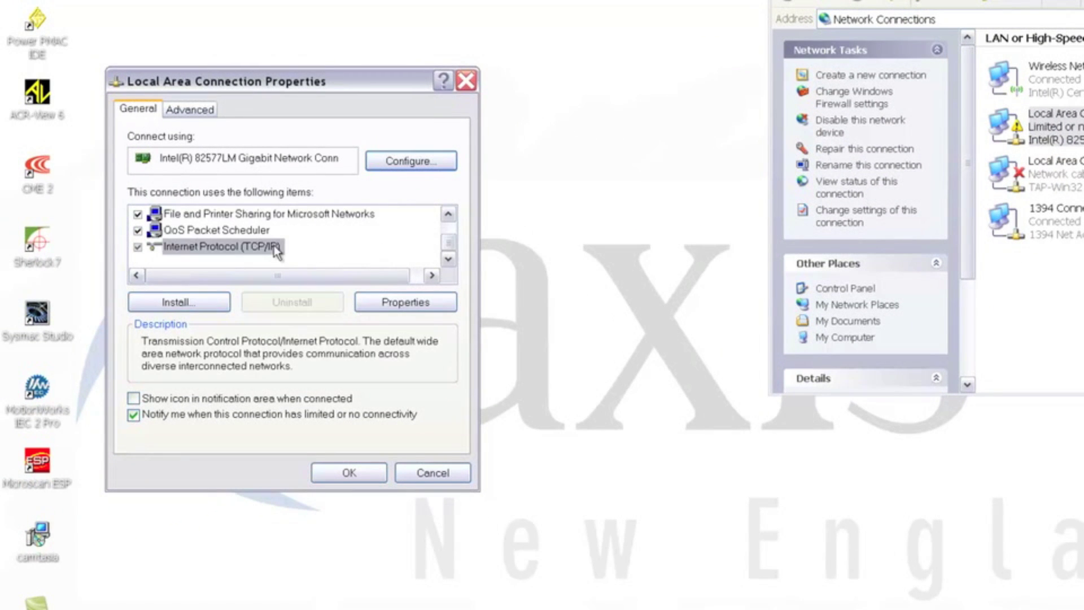
click(388, 304)
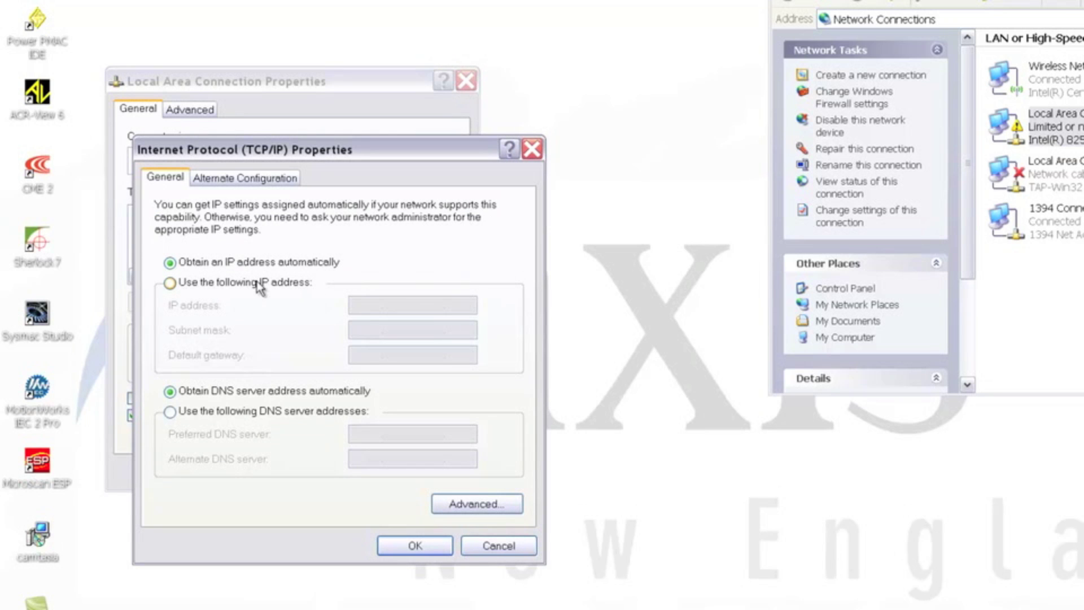
- Use the fixed IP 192.168.100.50 with subnet mask 255.255.255.0, then OK and close
click(260, 284)
click(360, 305)
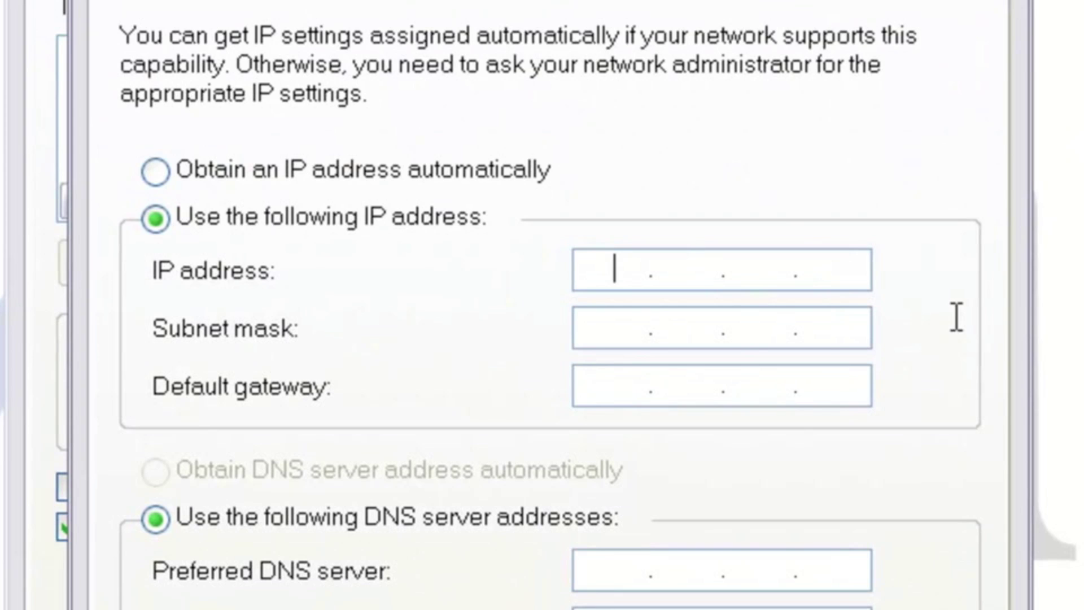
text(192.168.)
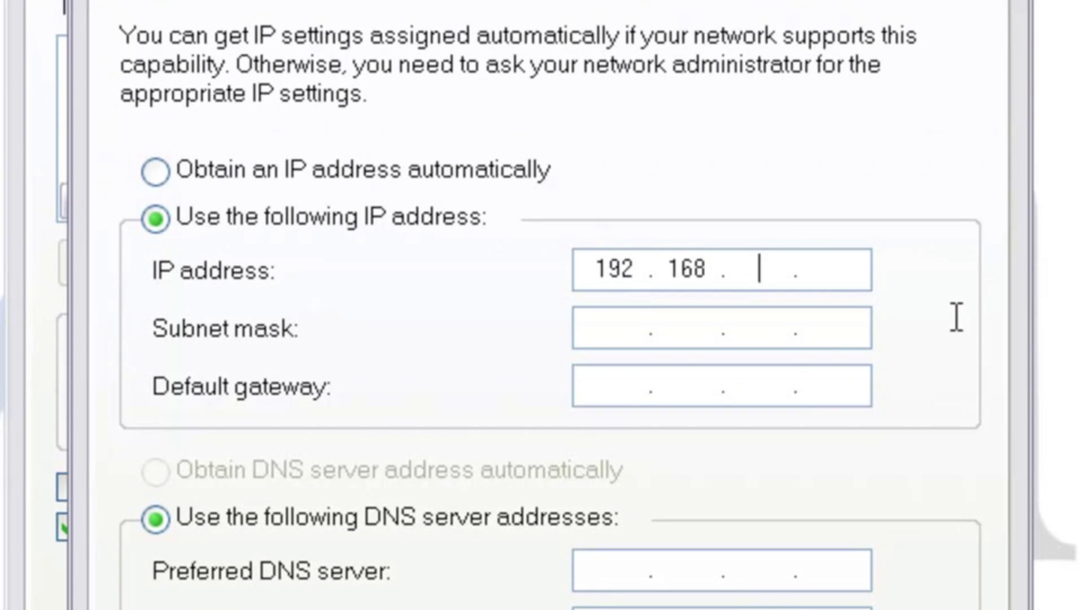
text(100.50)
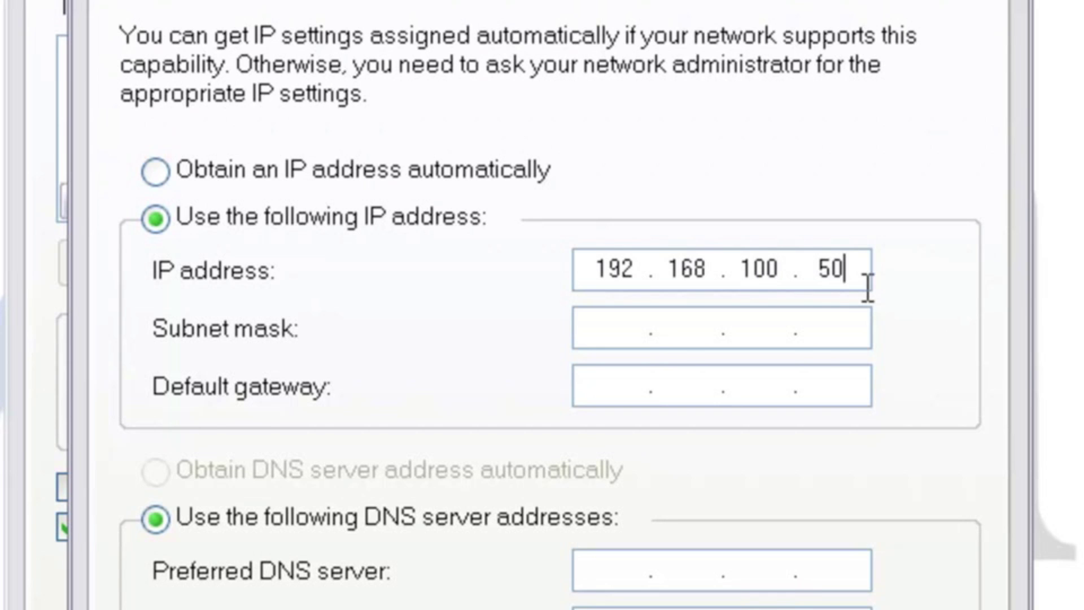
click(811, 332)
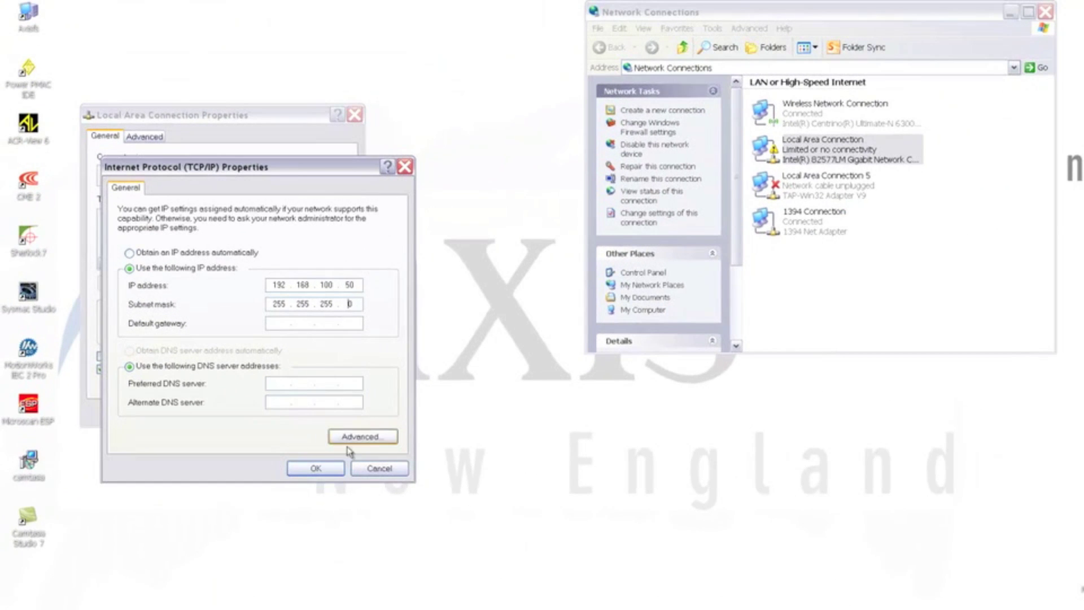
click(332, 473)
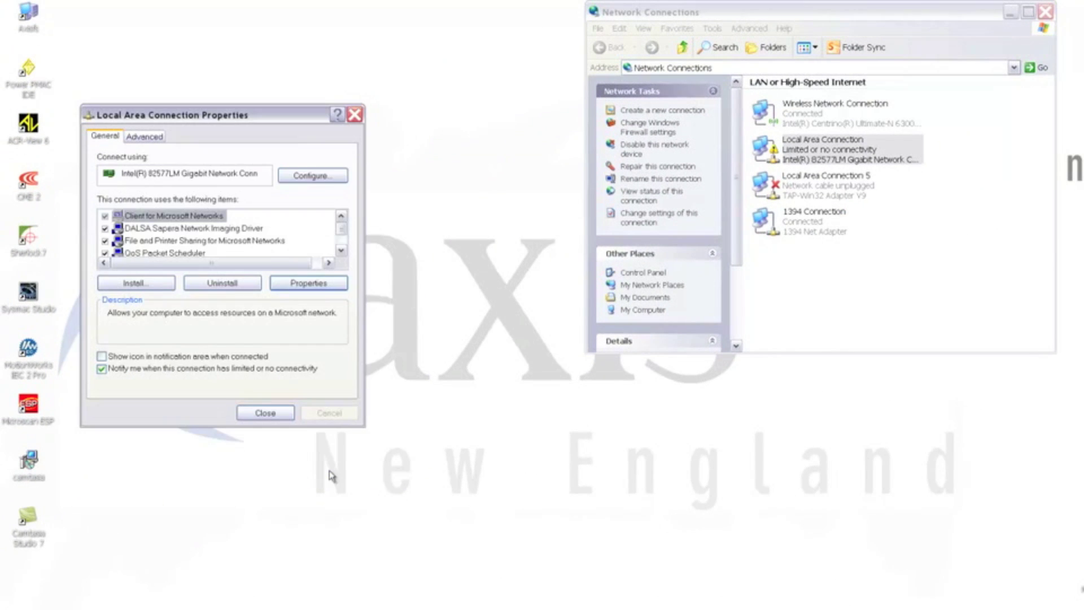
click(278, 413)
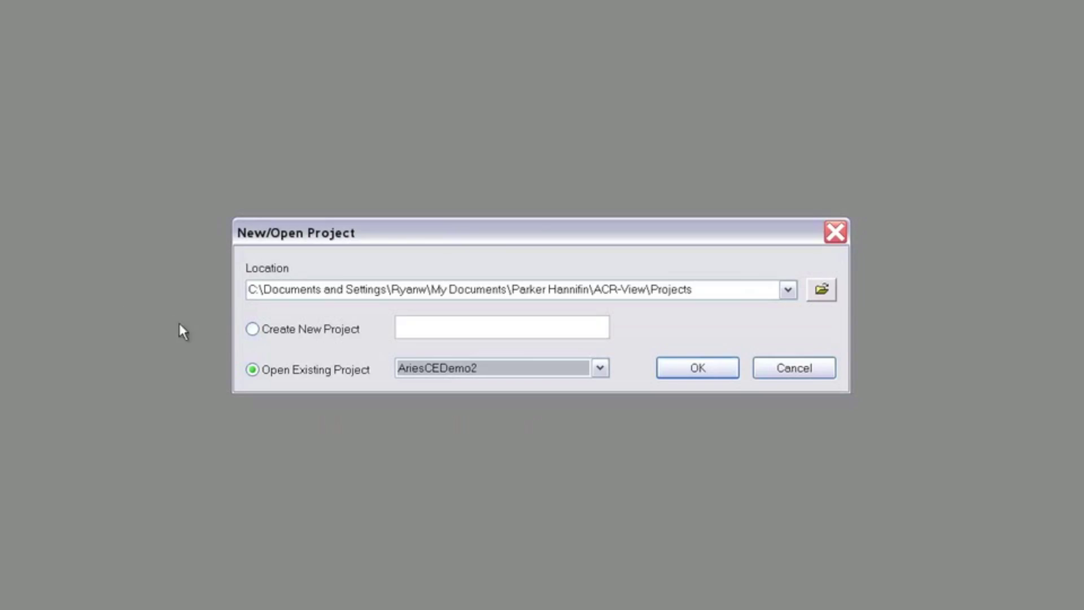
- Create the new project 'MyAxis' and add an AR-xxCE controller through the New Controller Wizard
click(252, 330)
click(425, 322)
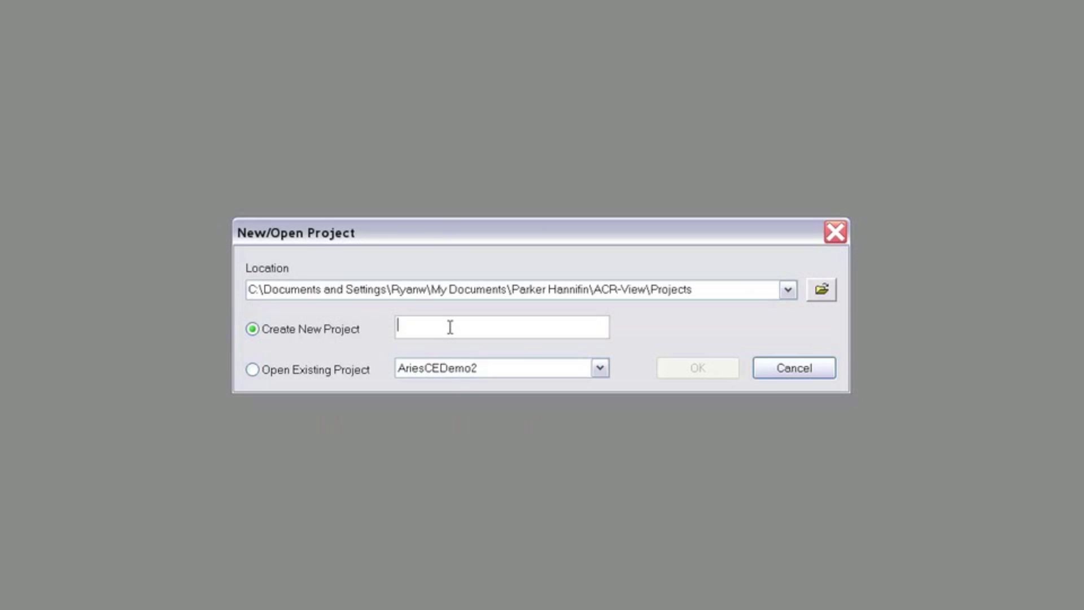
text(MyAxis)
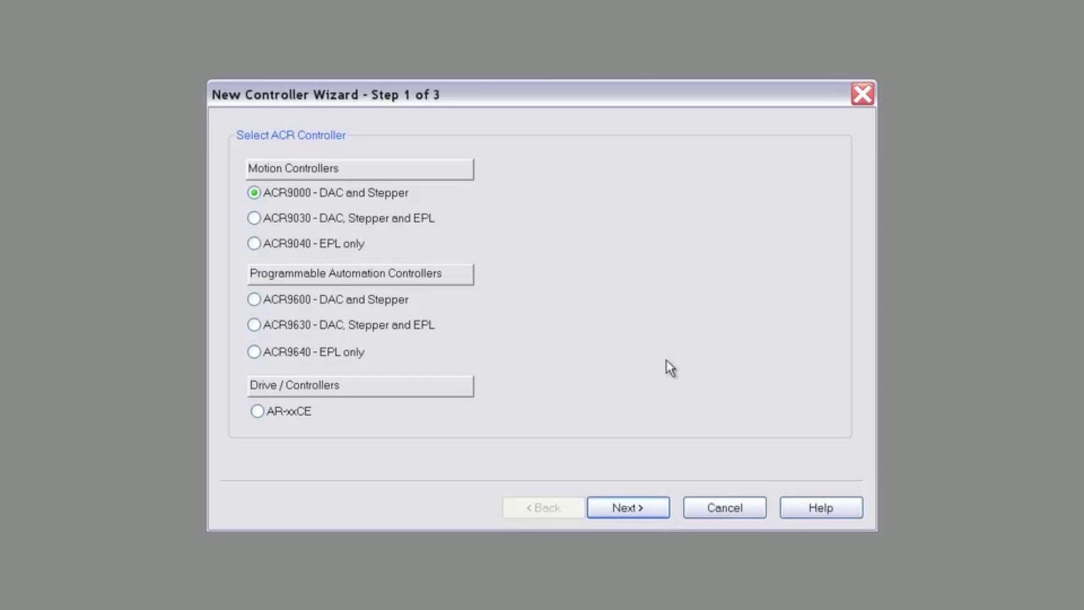
click(304, 417)
click(594, 504)
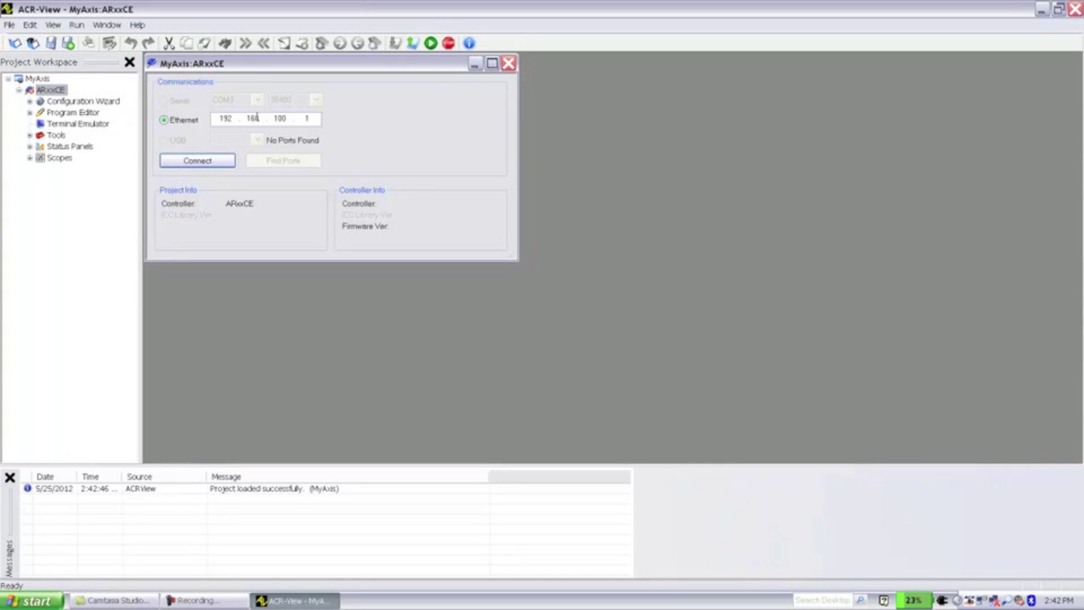
- Connect to the ARxxCE controller over Ethernet at 192.168.100.1
click(216, 162)
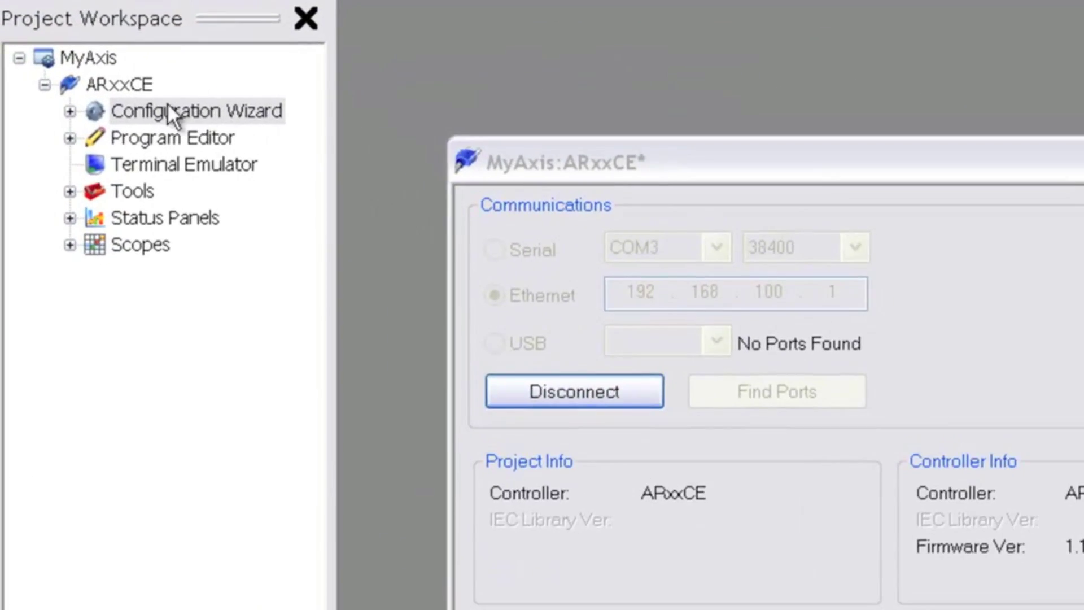
- Step from the Axes page past Master 0 to Axis 0's Drive/Motor page
click(70, 111)
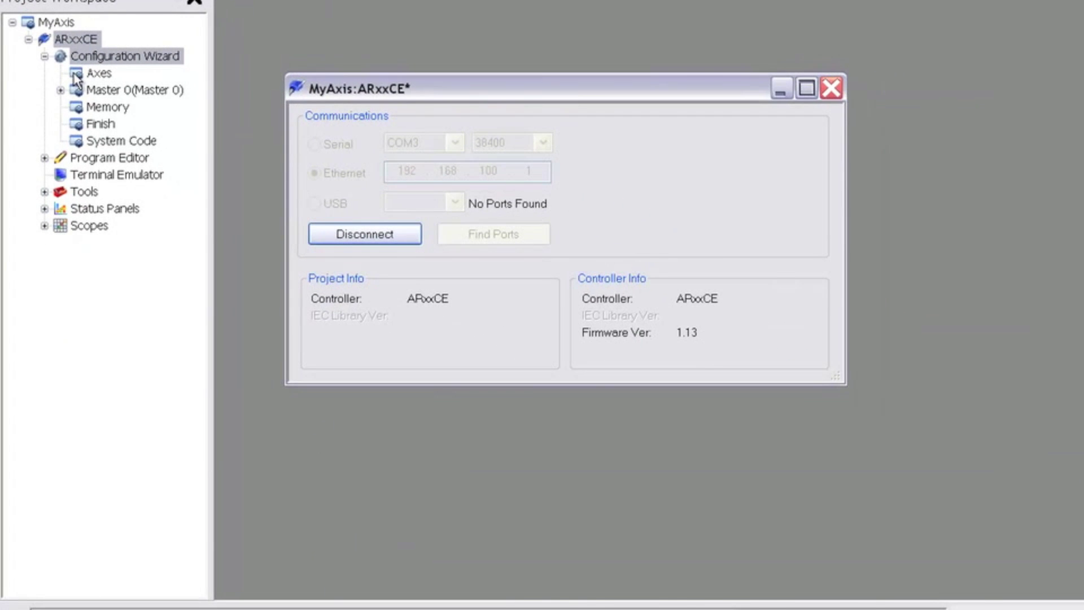
click(74, 74)
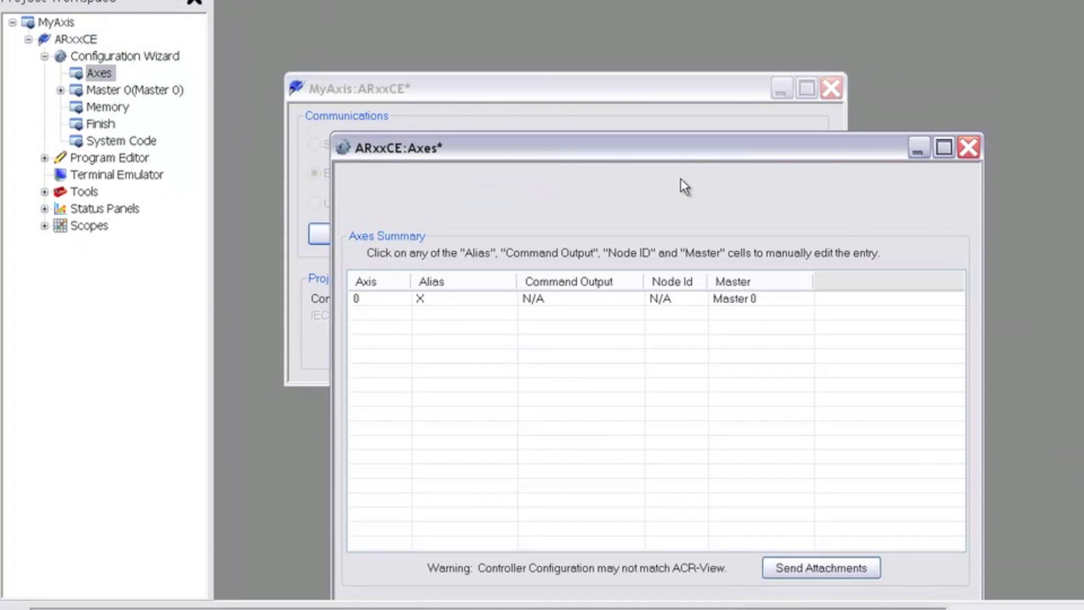
drag(683, 152, 693, 59)
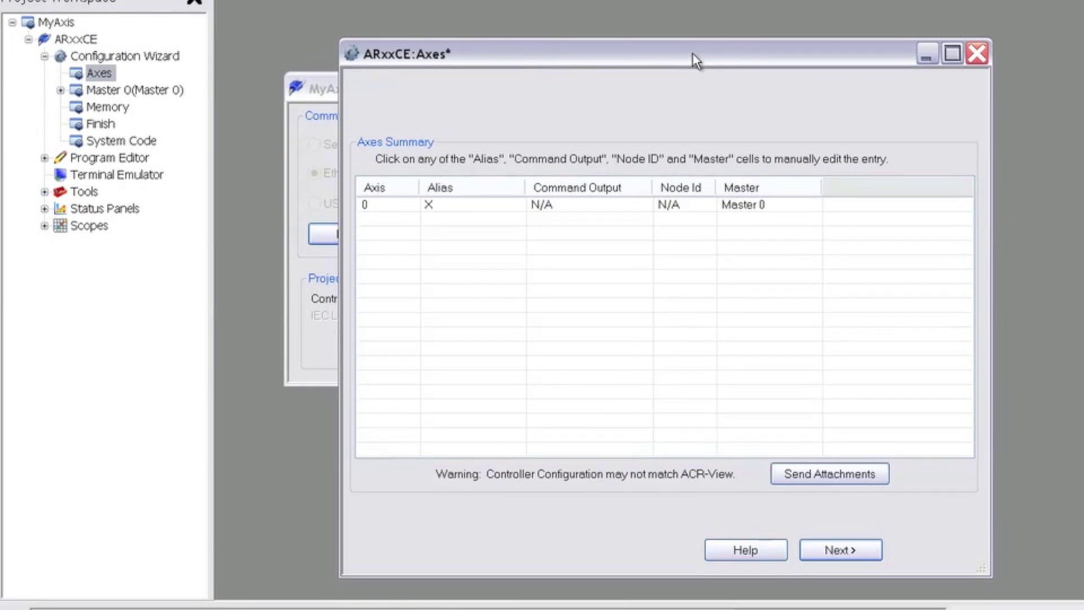
click(835, 545)
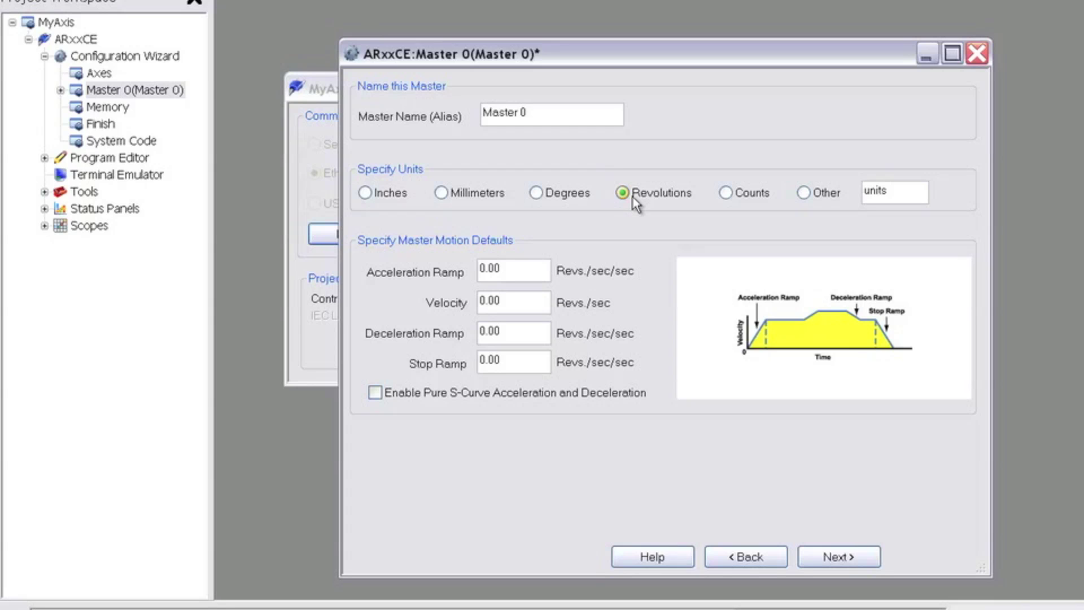
click(834, 557)
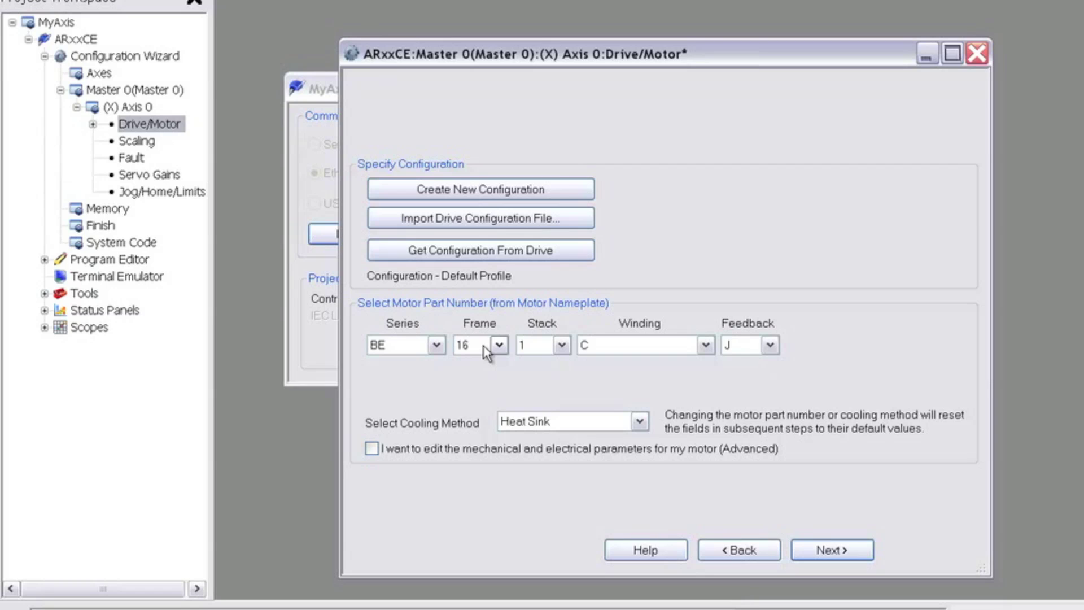
- Set the motor to frame 23, stack 2 (BE-23-2-D-J) with No Heat Sink cooling
click(489, 346)
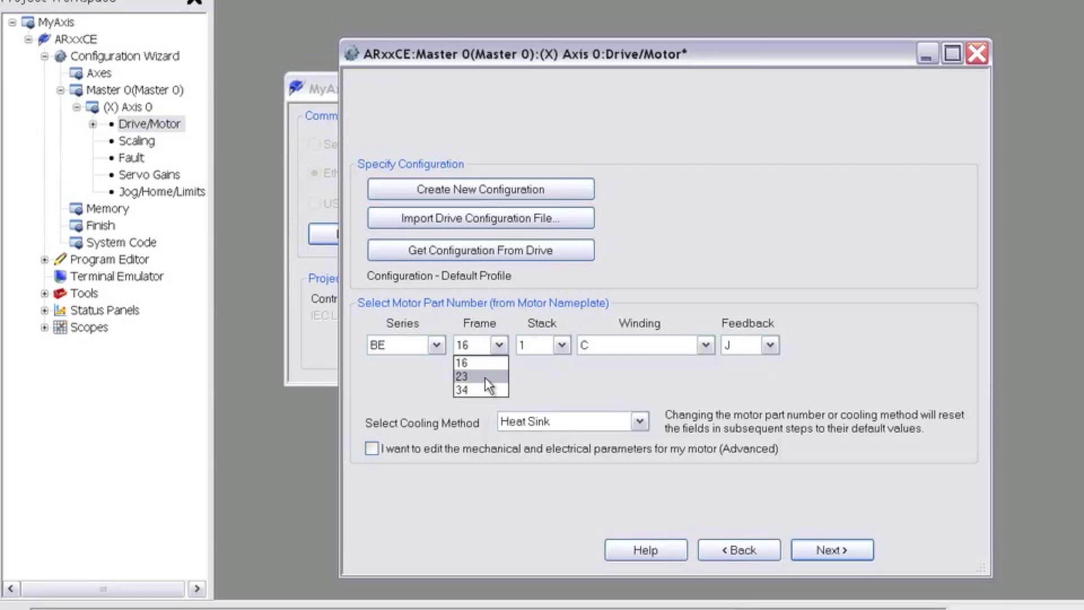
click(486, 377)
click(541, 345)
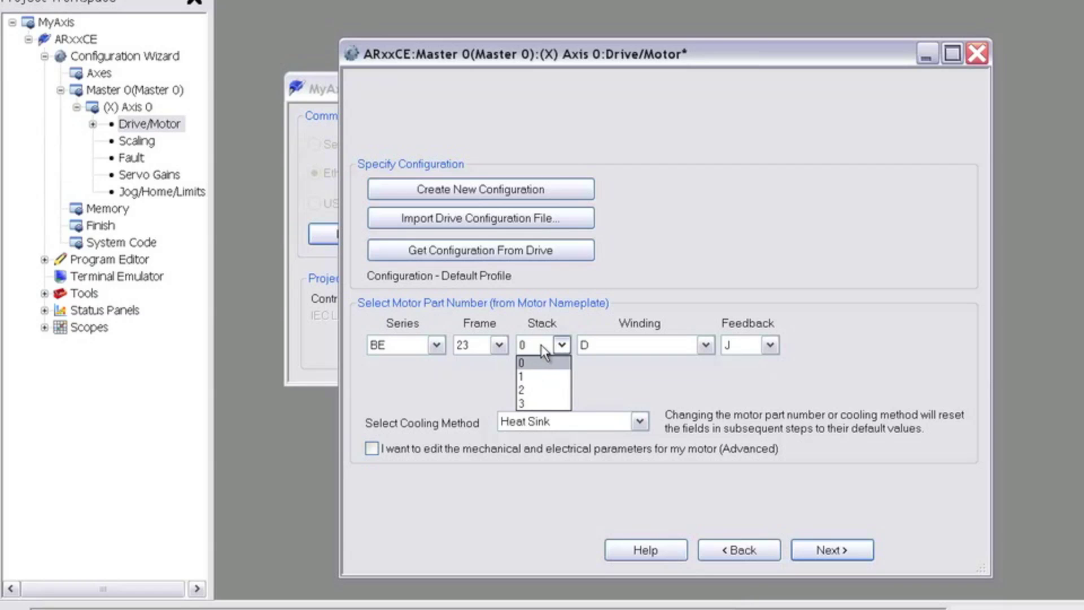
click(541, 390)
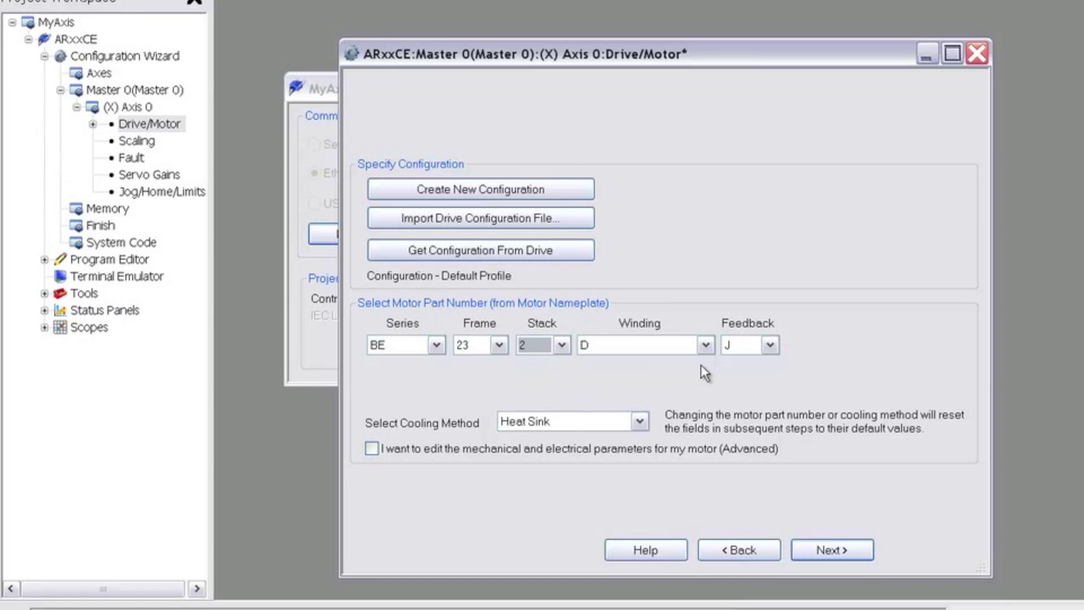
click(638, 420)
click(617, 452)
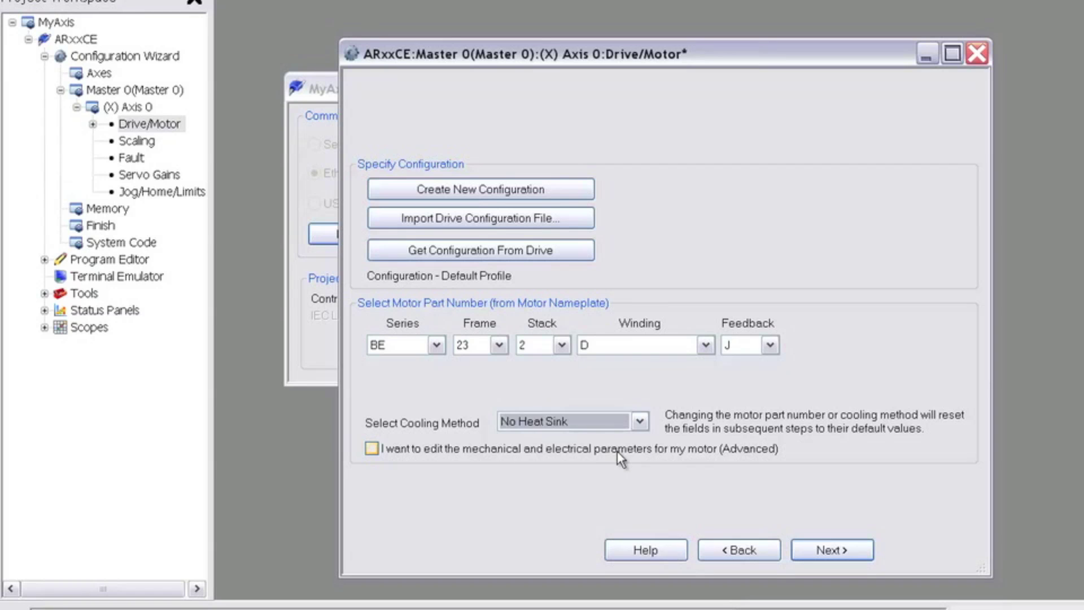
click(839, 560)
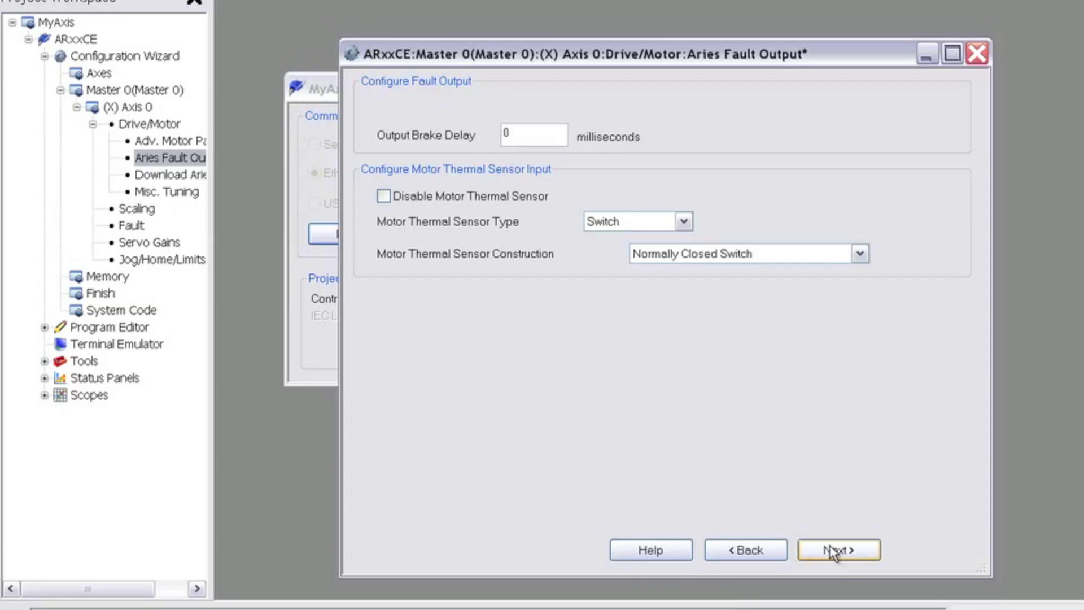
- Download the Aries configuration to the drive and move on to Axis 0 Scaling
click(833, 550)
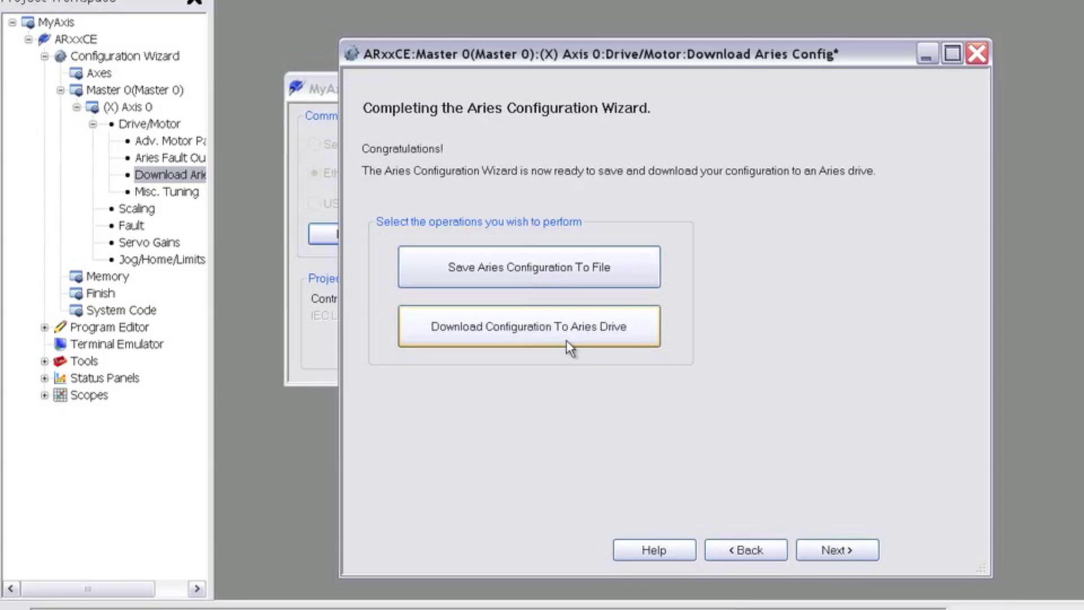
click(515, 326)
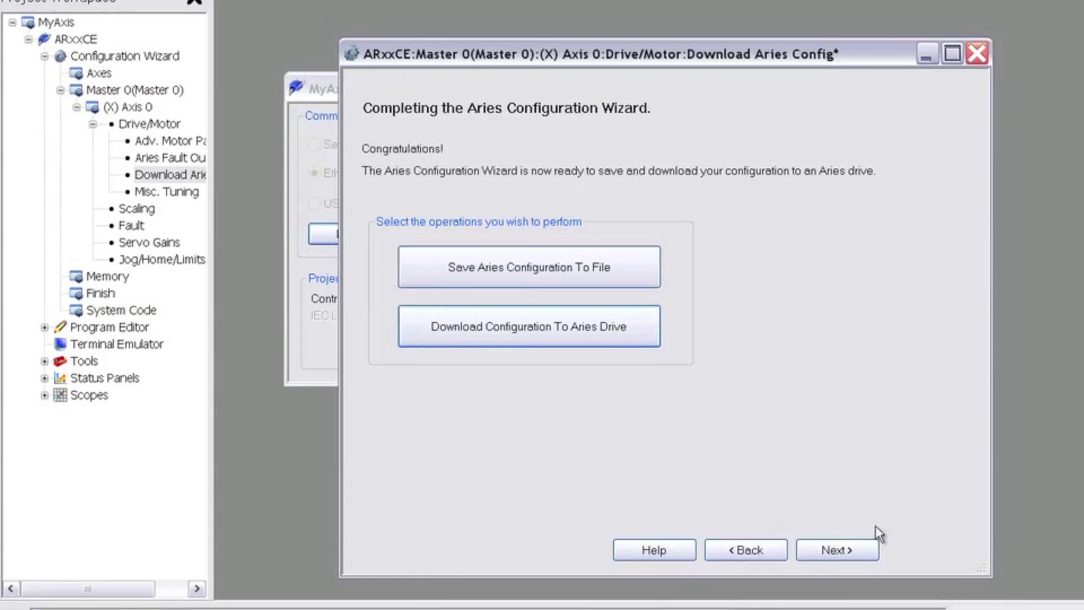
click(862, 556)
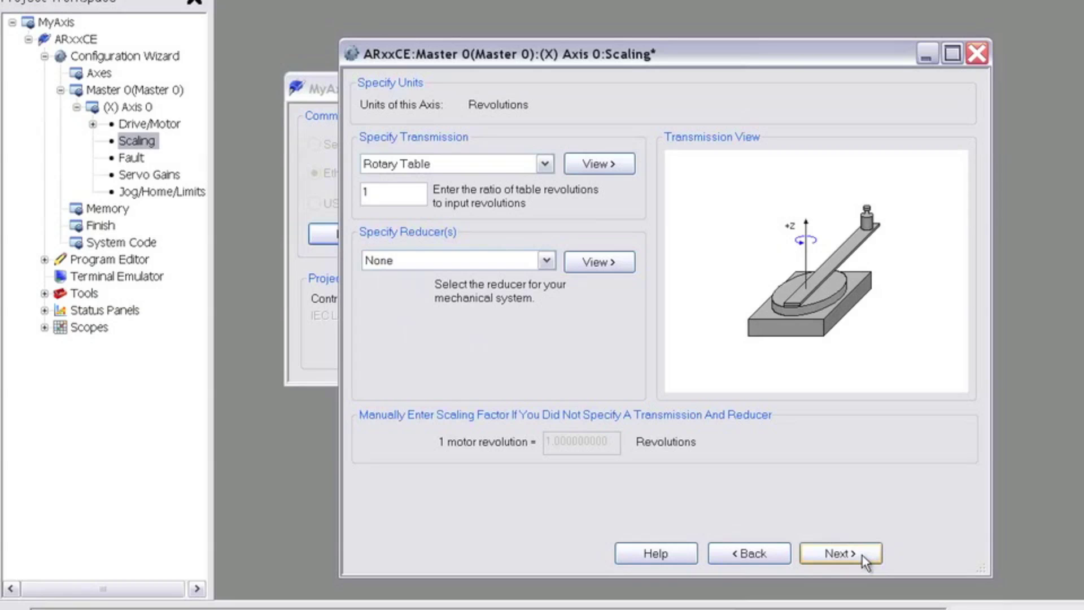
- Keep defaults on the Scaling, Fault, Servo Gains, Jog/Home/Limits and Memory pages
click(864, 556)
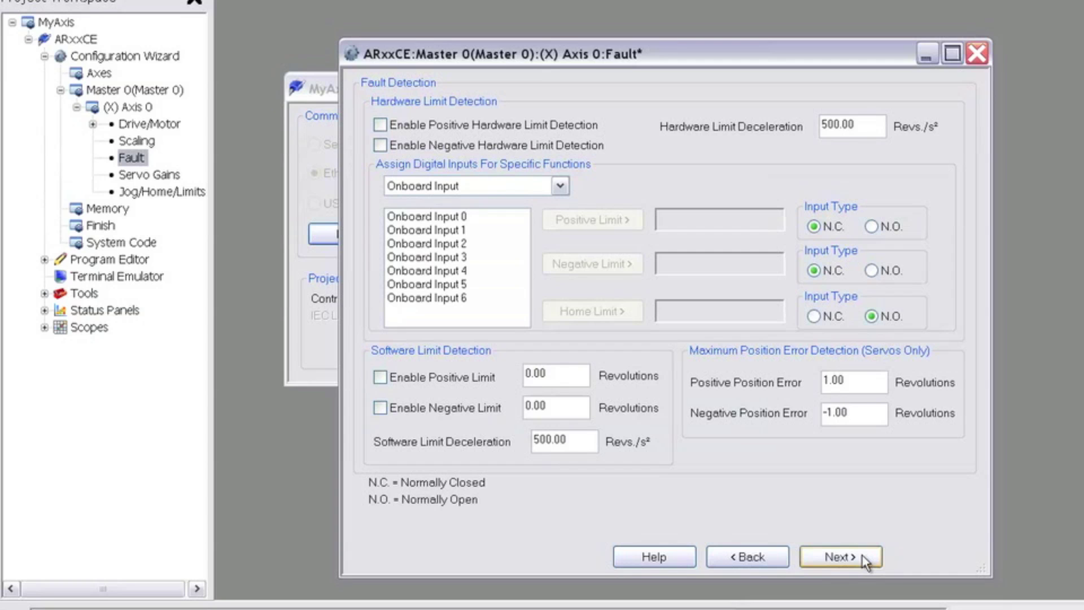
click(862, 556)
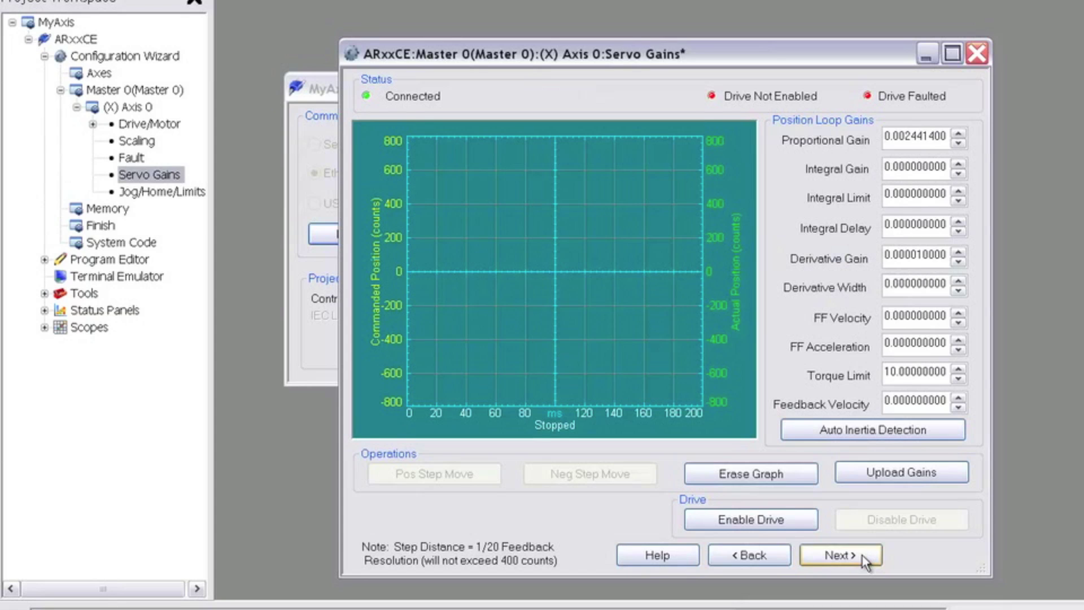
click(863, 555)
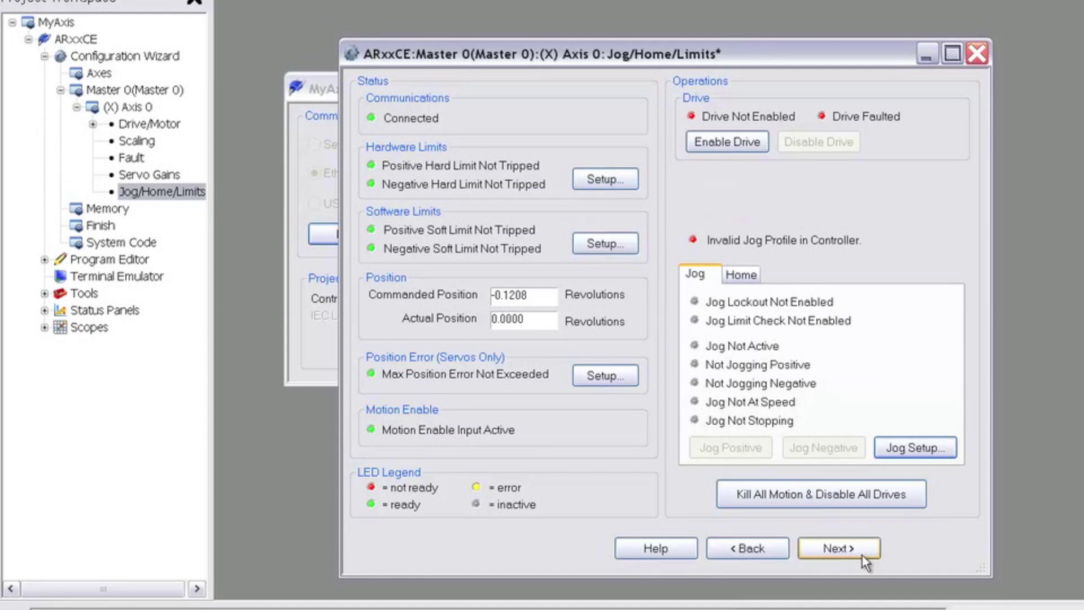
click(862, 556)
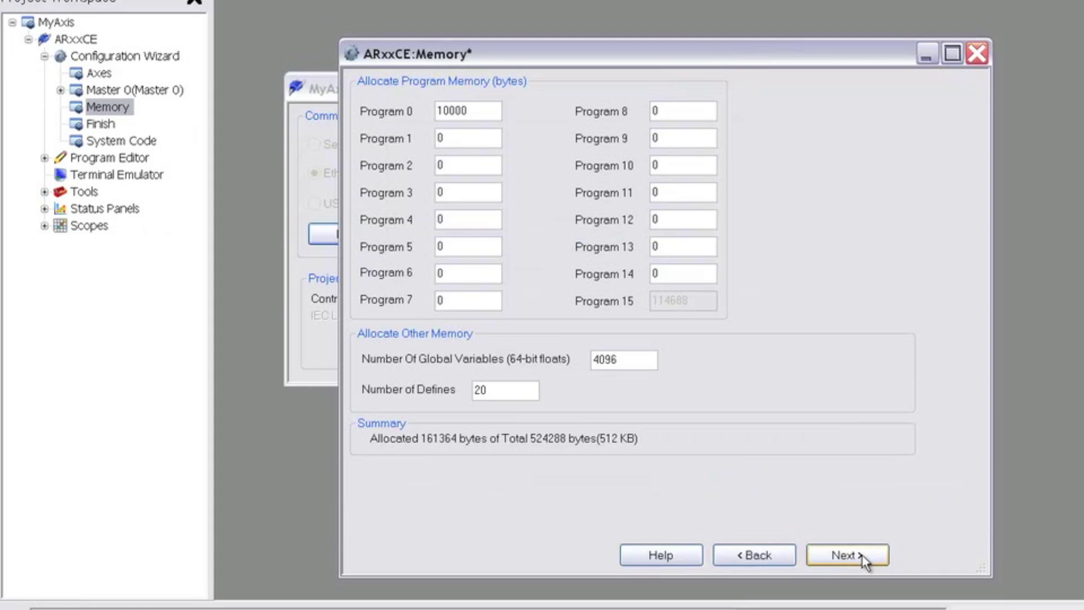
click(862, 556)
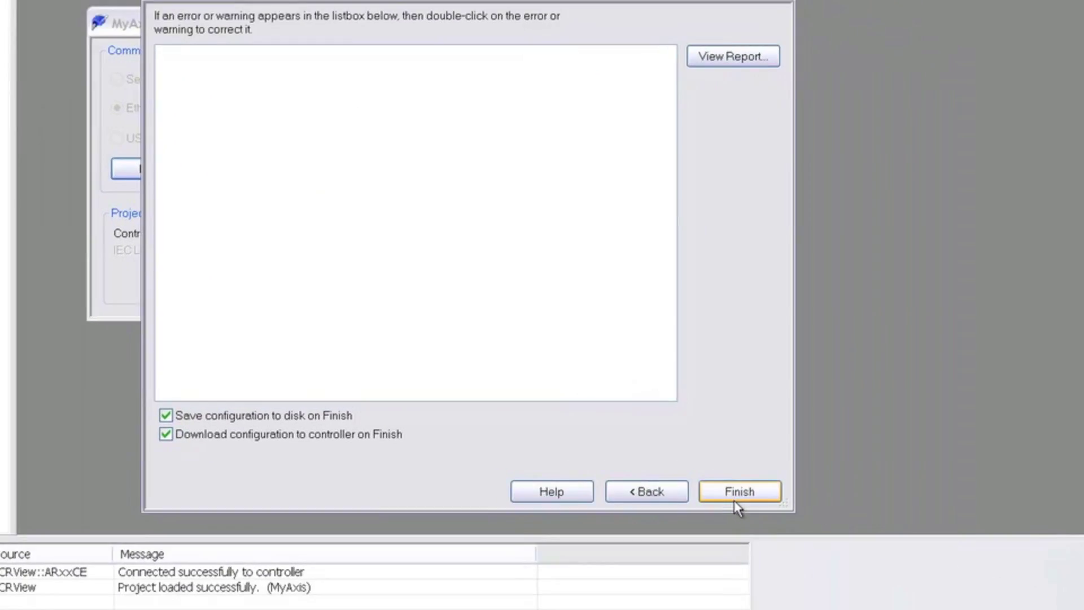
- Finish the wizard and confirm downloading the project to the ARxxCE controller
click(932, 559)
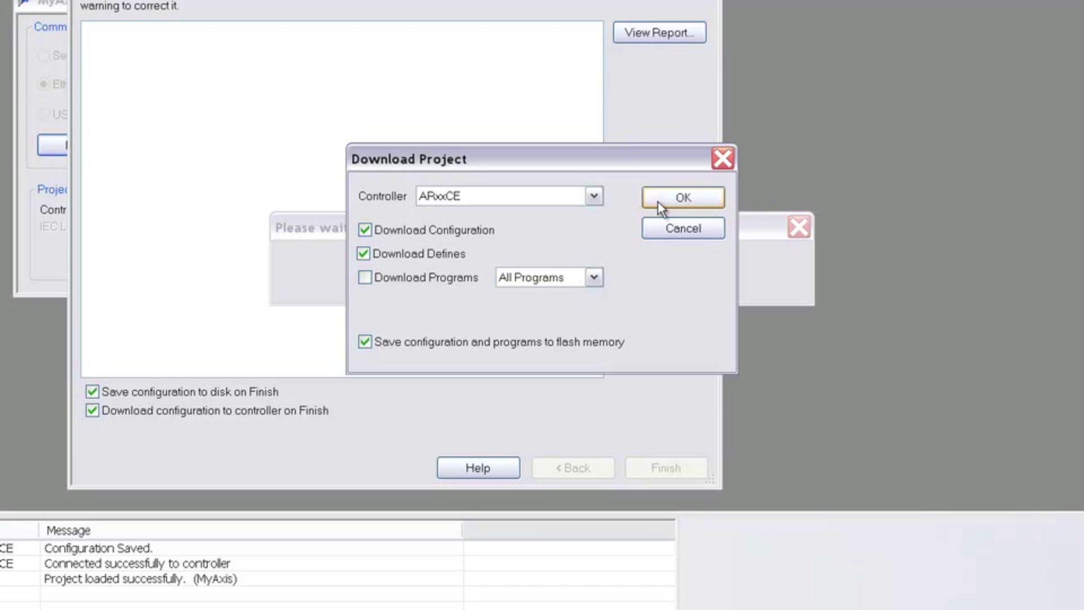
click(658, 203)
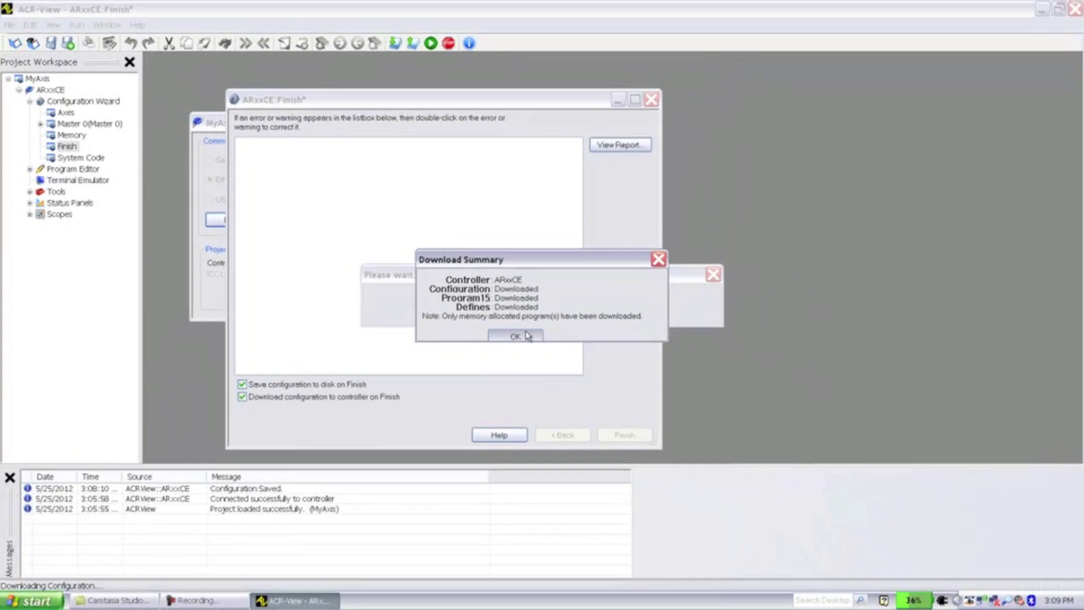
click(503, 365)
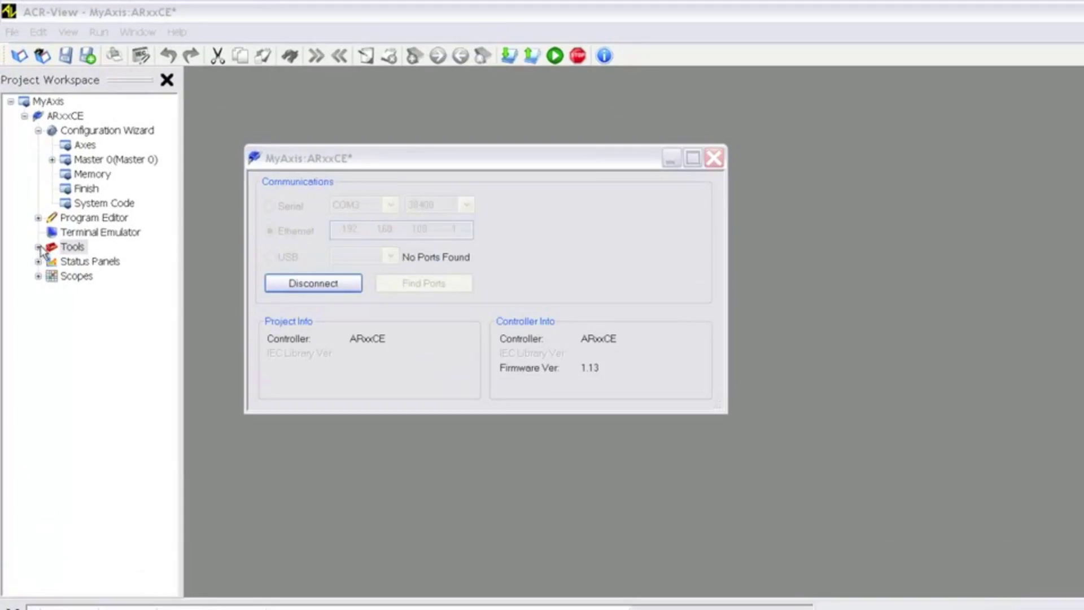
- Enable Axis 0 in the Jog/Teach panel and jog the motor negative, then positive
click(37, 246)
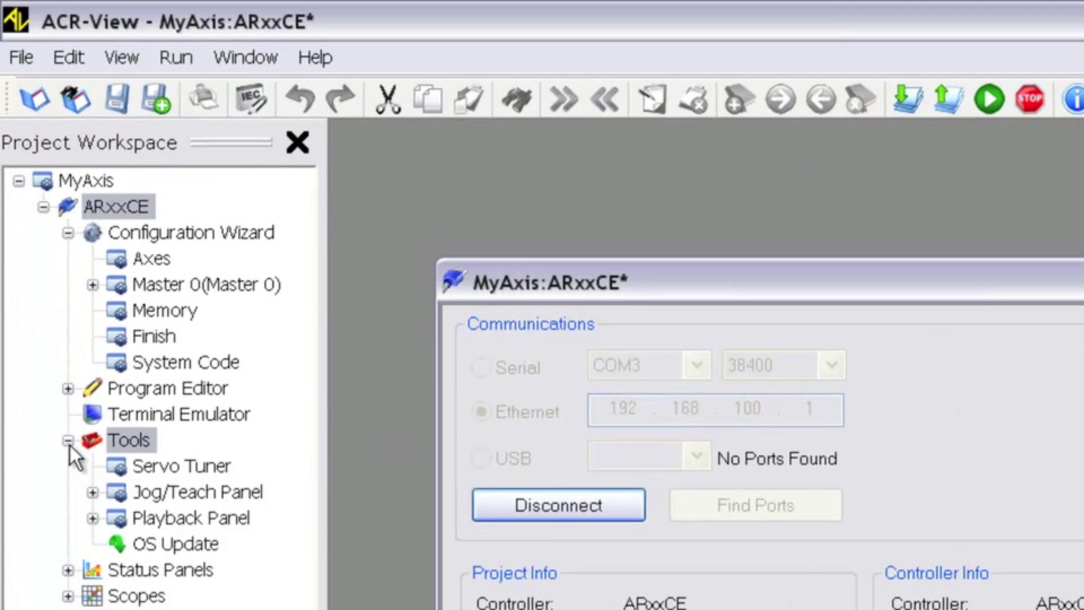
click(92, 492)
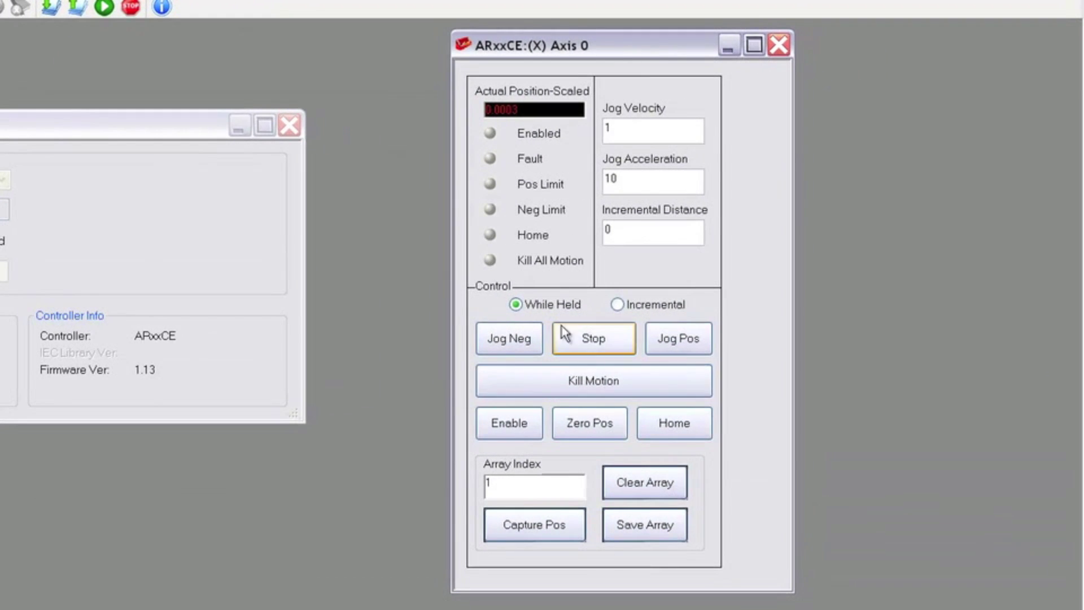
click(530, 423)
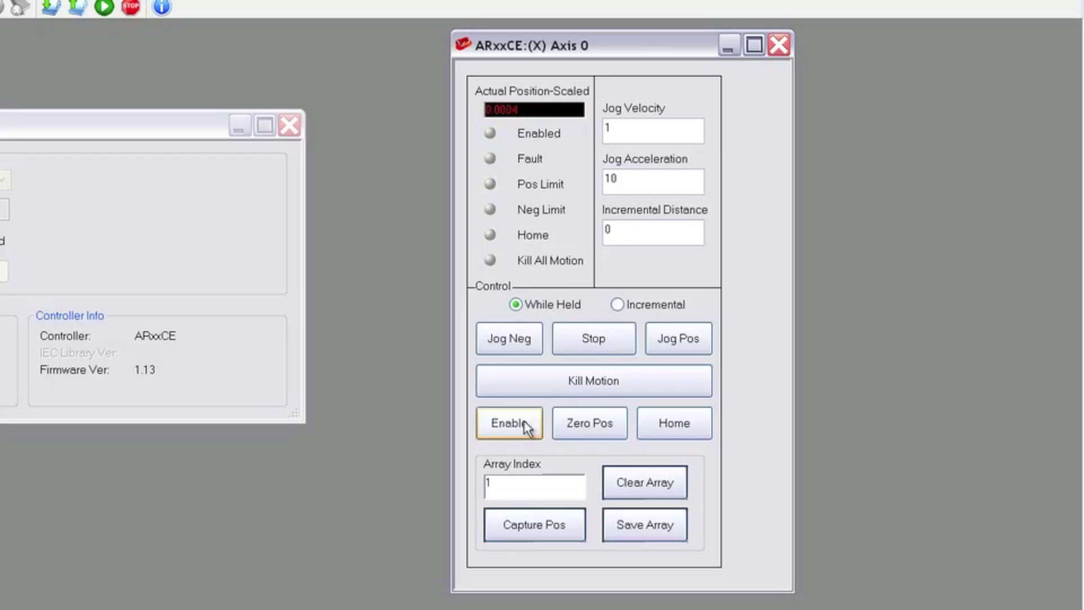
click(526, 424)
click(515, 342)
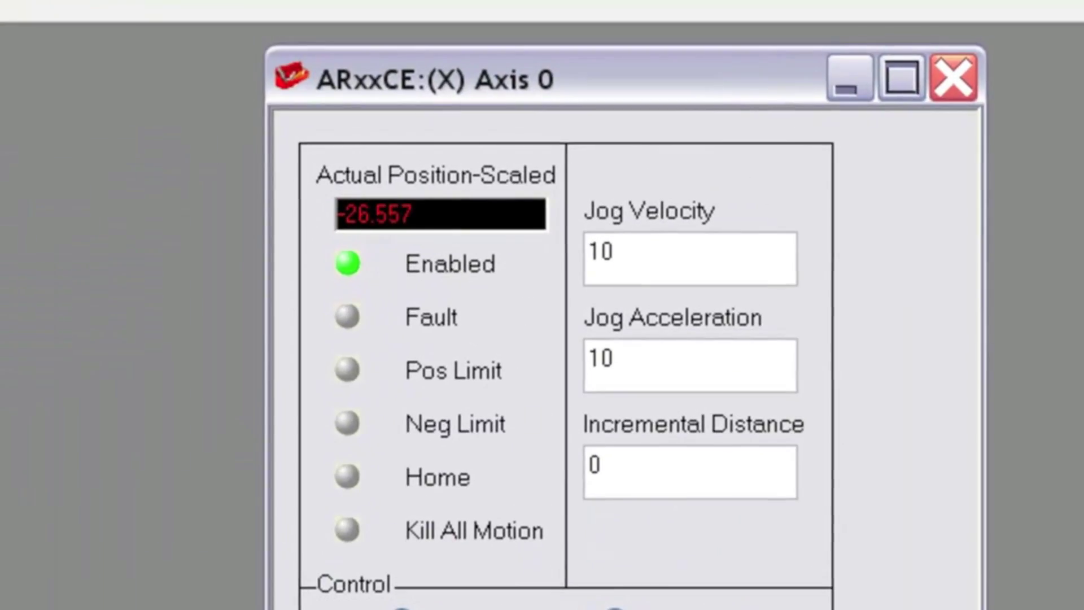
click(694, 516)
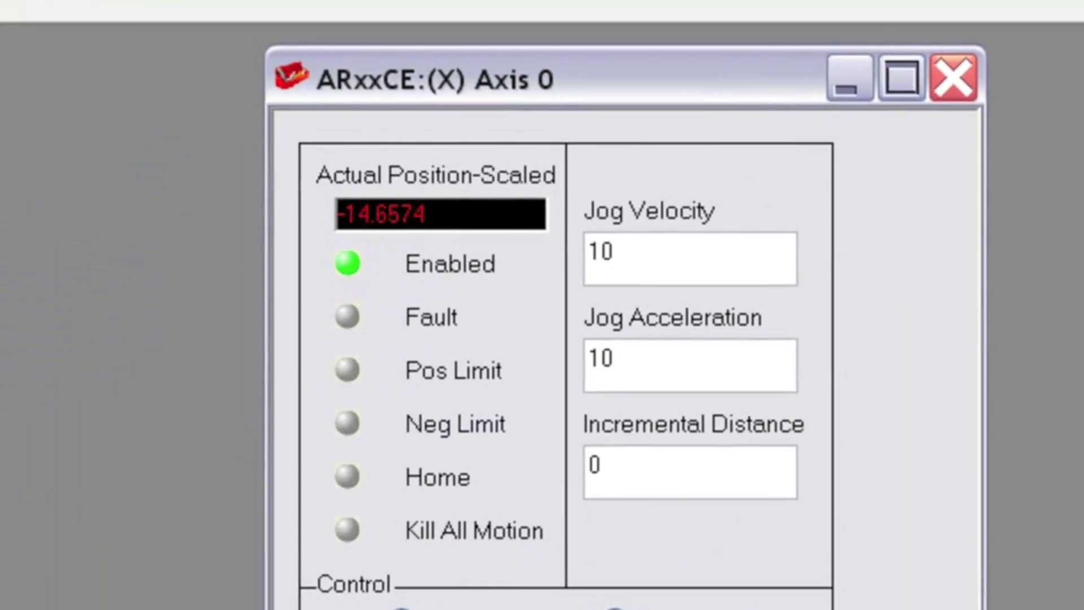